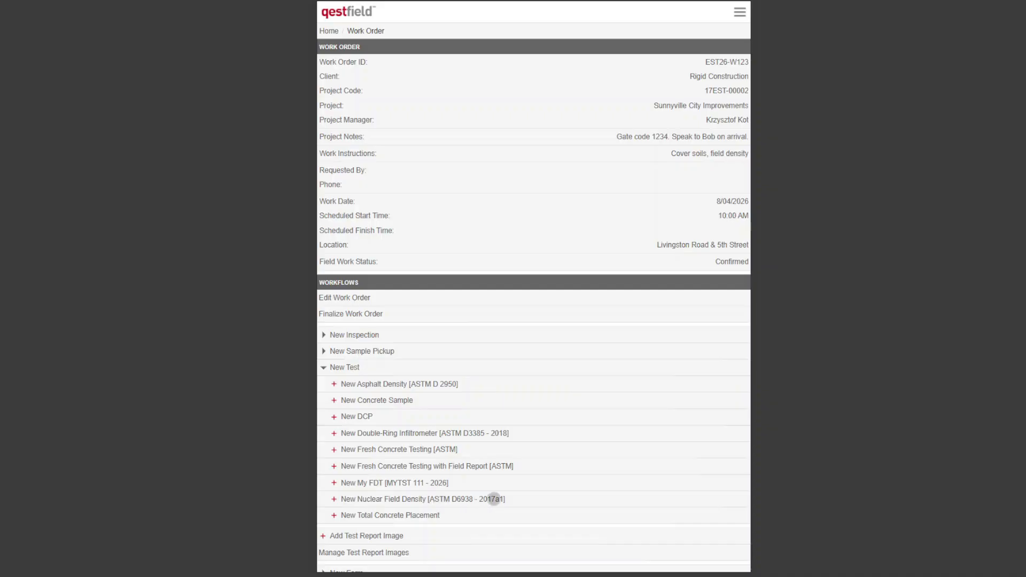
- Create a new Nuclear Field Density [ASTM D6938 - 2017a1] test with general location "Building Pad" and location "NW corner"
click(492, 500)
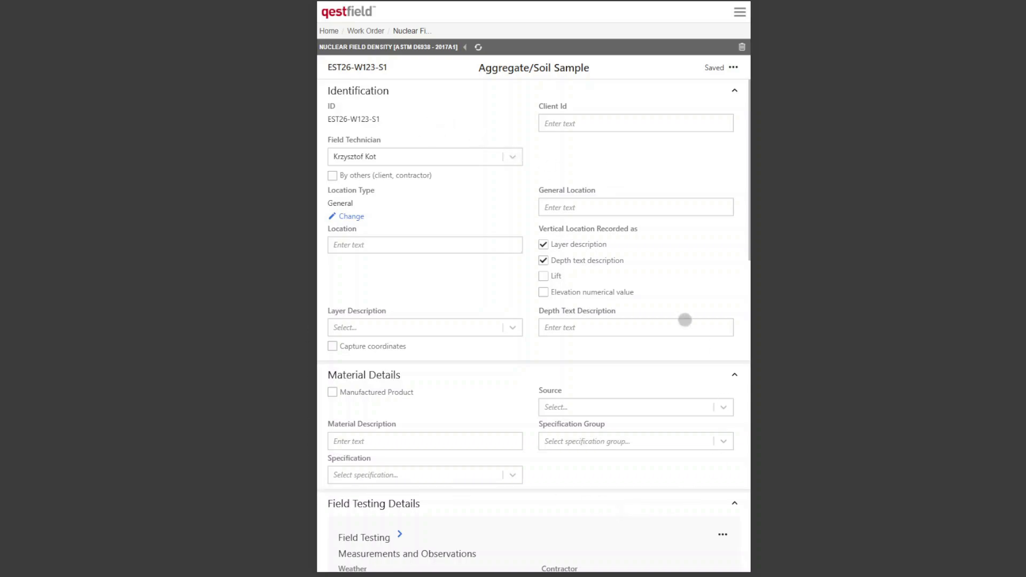
click(585, 204)
text(Building Pad)
key(Tab)
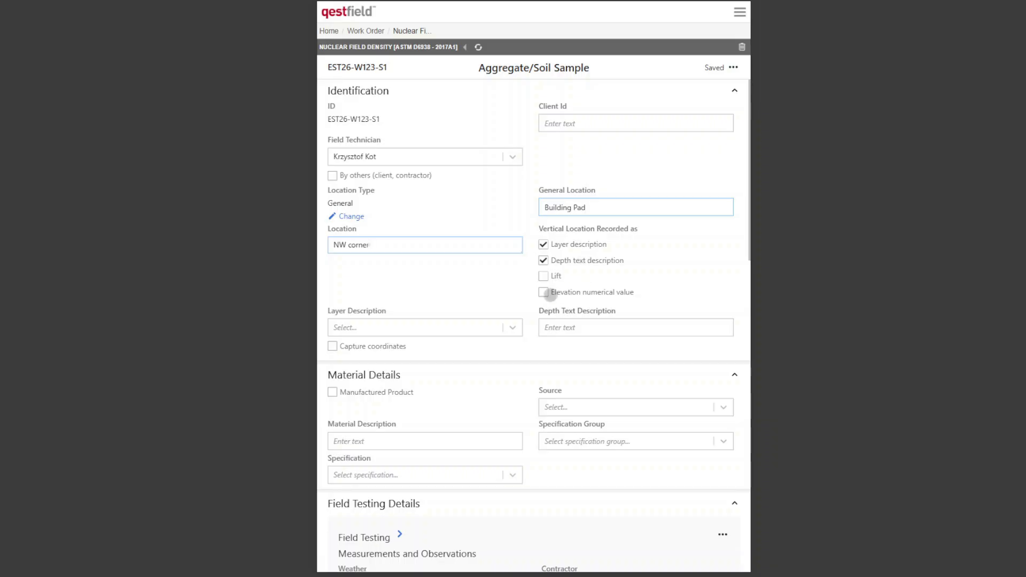
- Record the vertical location by lift instead of depth text, with layer description Flexbase and lift 2
click(542, 260)
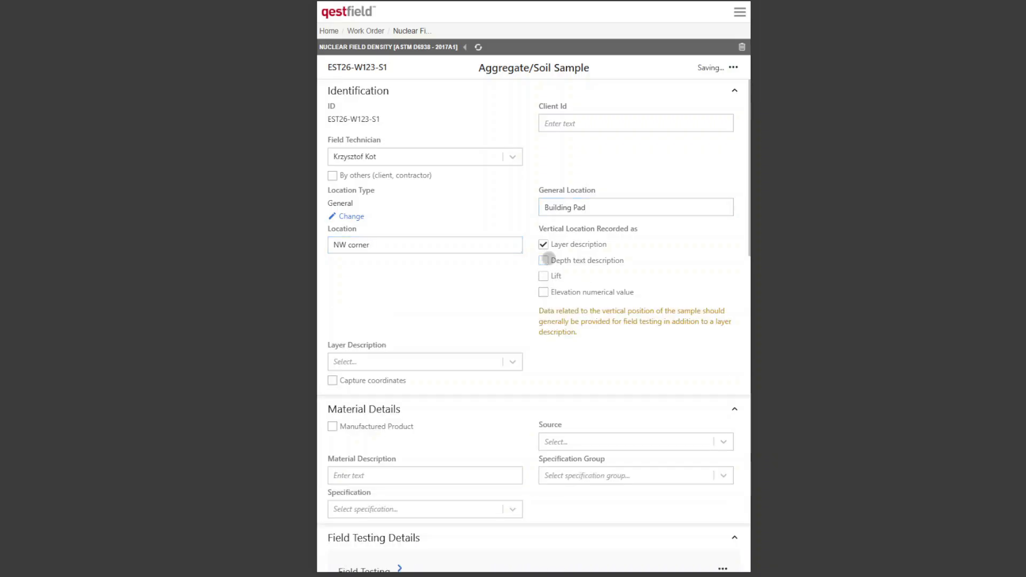
click(543, 276)
click(470, 328)
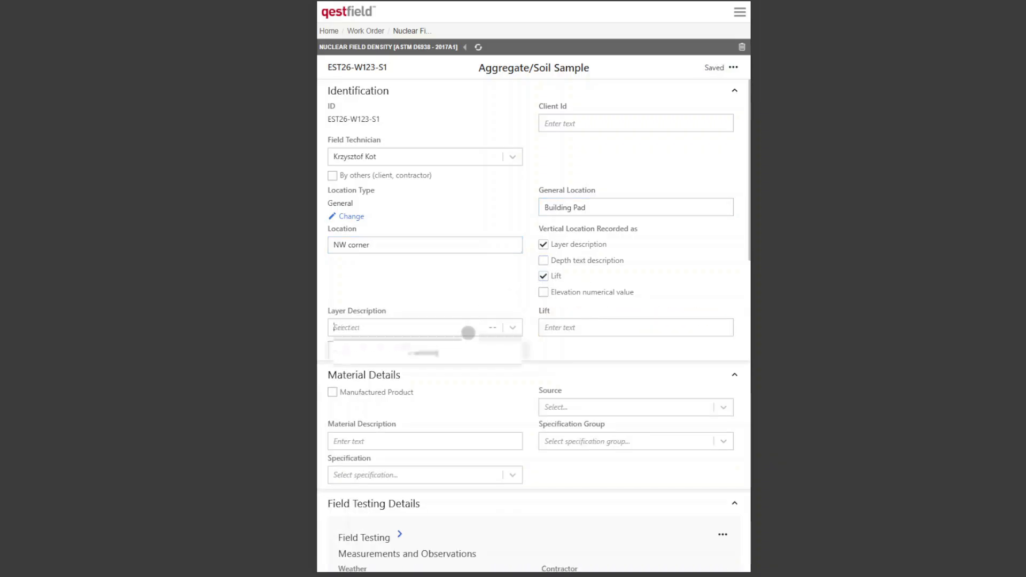
click(394, 390)
click(559, 326)
text(2)
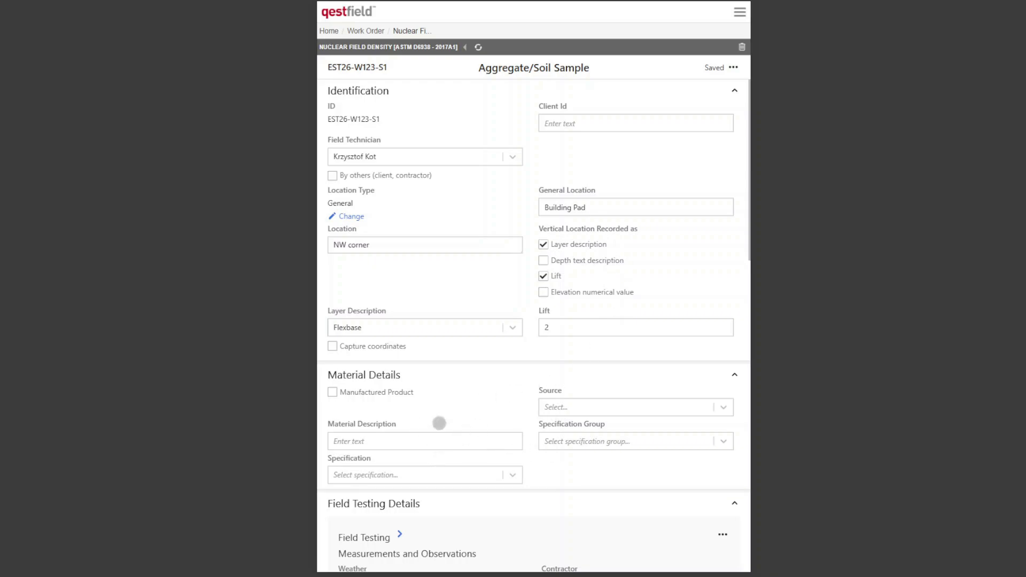
- Assign the specification ">=95% -3% to 5% OMC Var" in the sample's material details
click(492, 477)
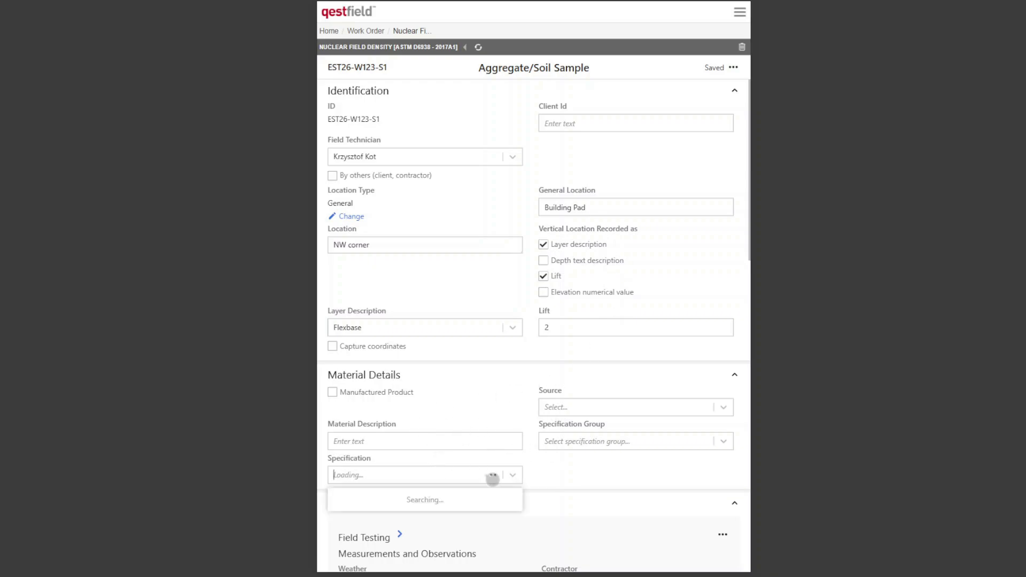
scroll(574, 481, down, 1)
click(447, 449)
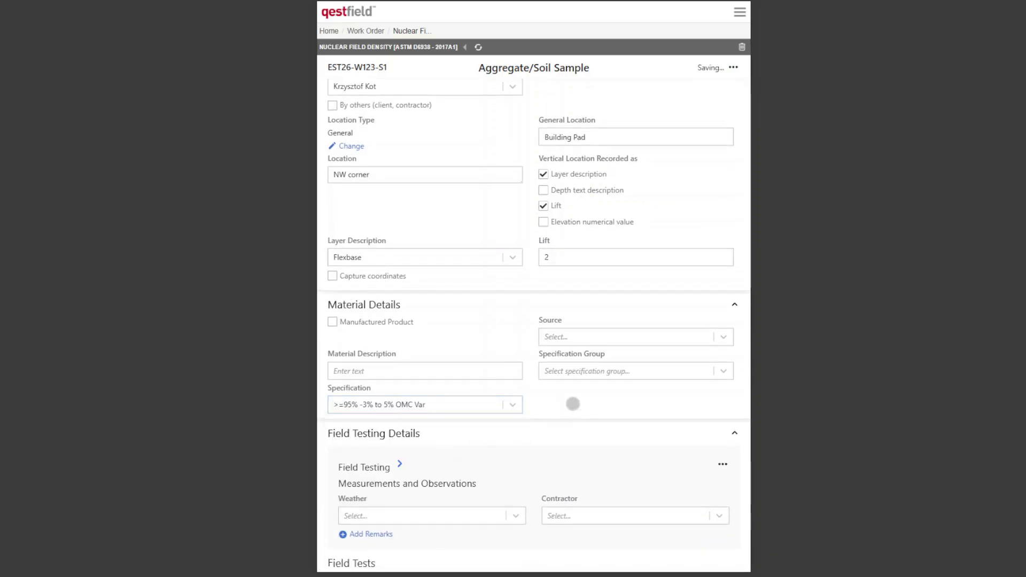
- Set the field testing weather to Clear and the contractor to AK Constructors
scroll(590, 395, down, 2)
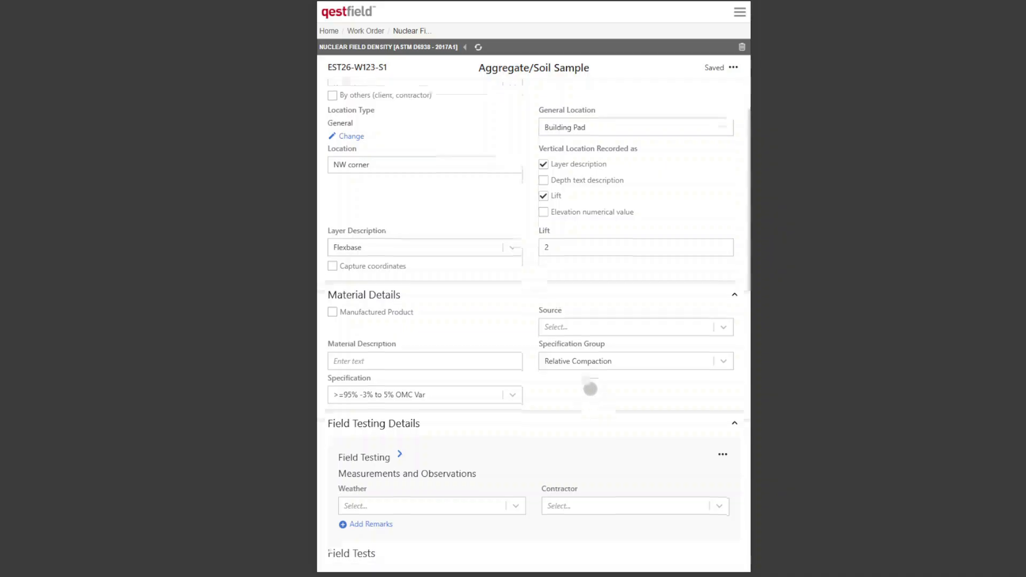
scroll(591, 388, down, 4)
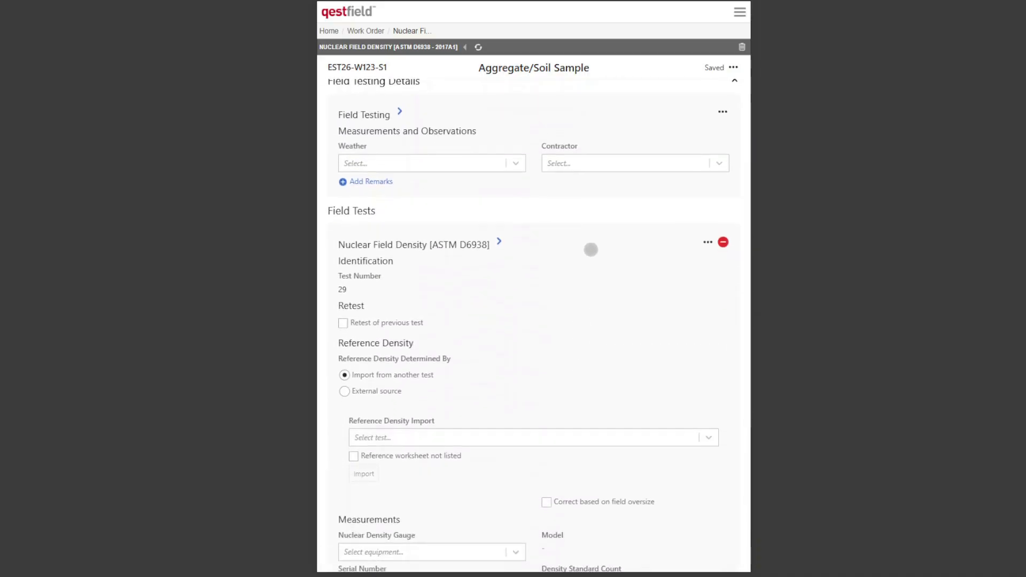
scroll(600, 241, up, 1)
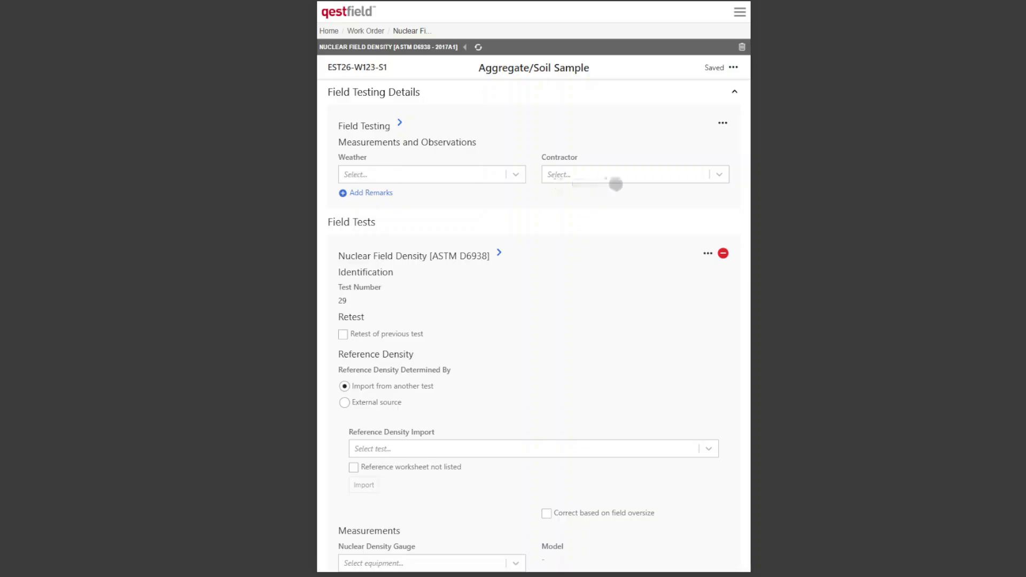
click(460, 170)
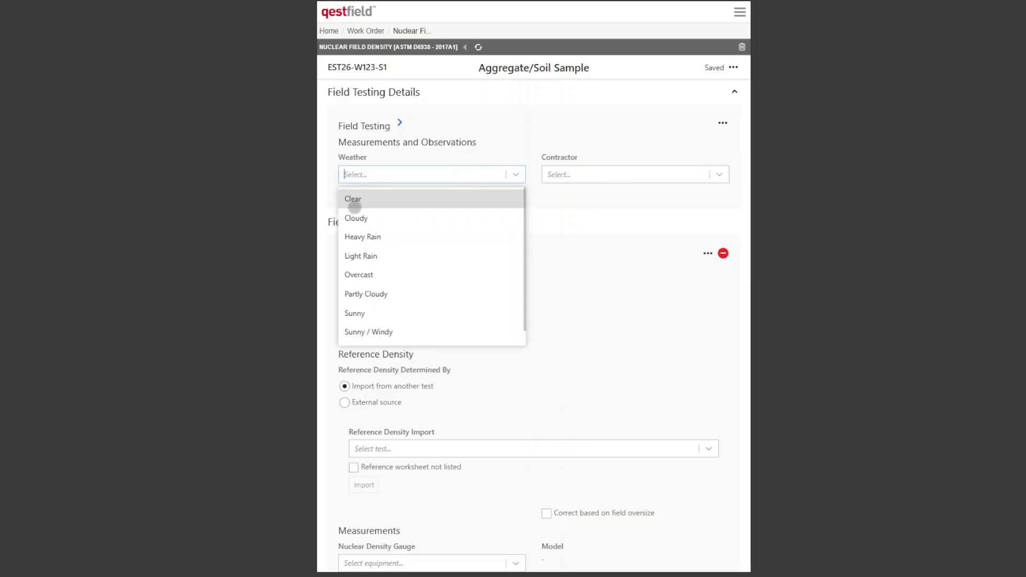
click(354, 200)
click(562, 175)
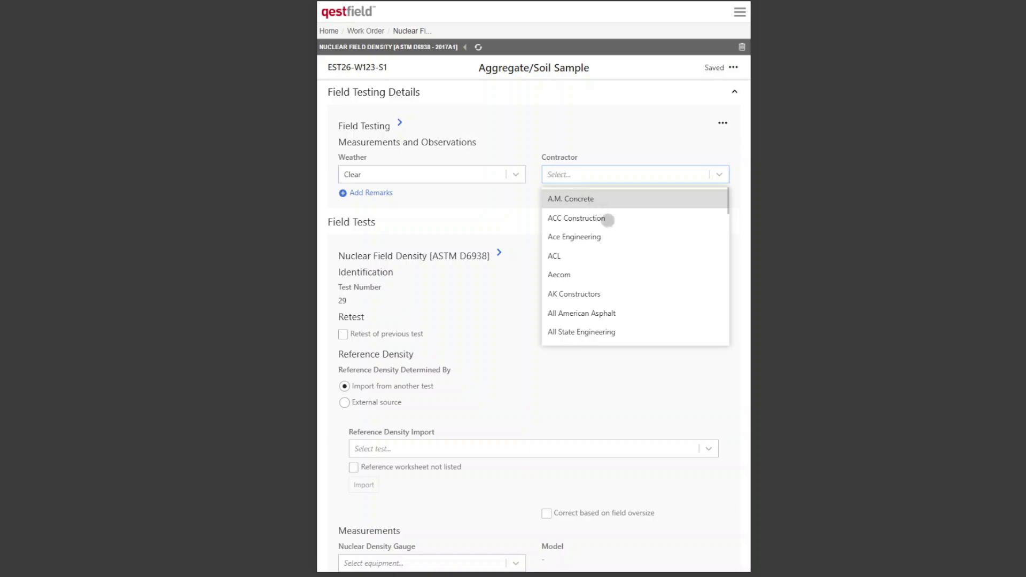
click(603, 288)
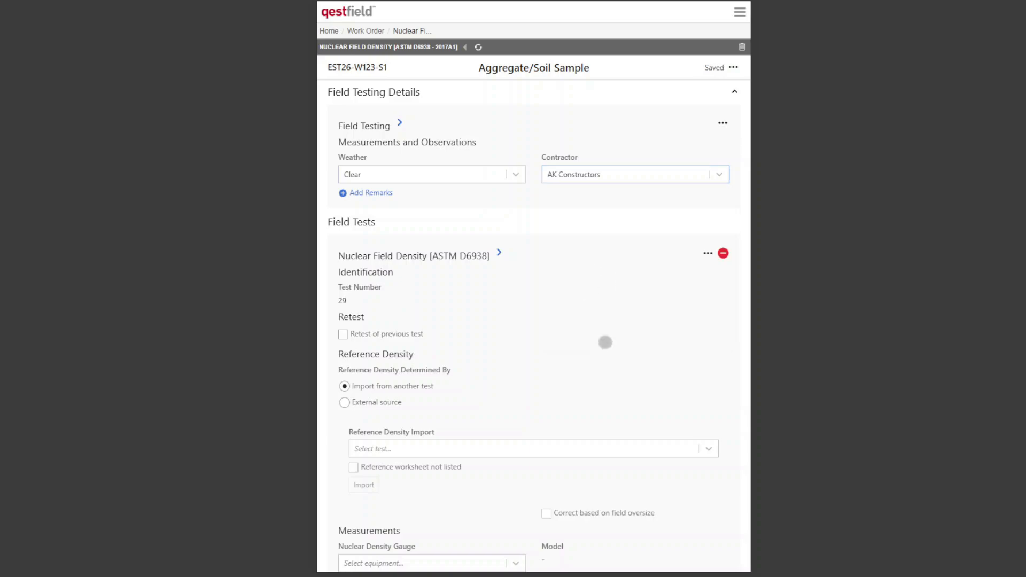
- Try the option for a retest of a previous test by opening the failing test import choices, and turn it off again
scroll(630, 303, down, 2)
scroll(630, 303, down, 2)
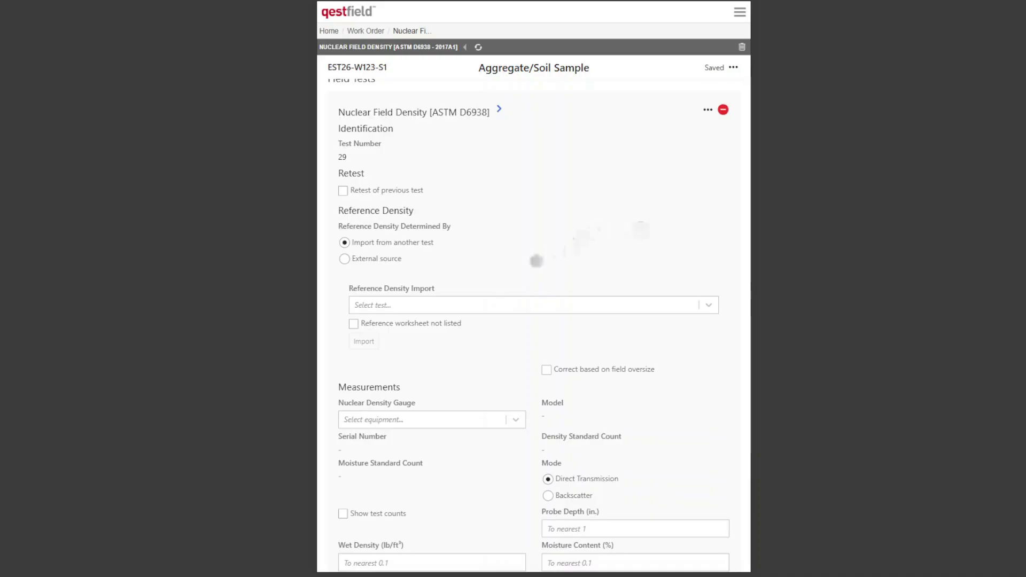
scroll(520, 247, up, 1)
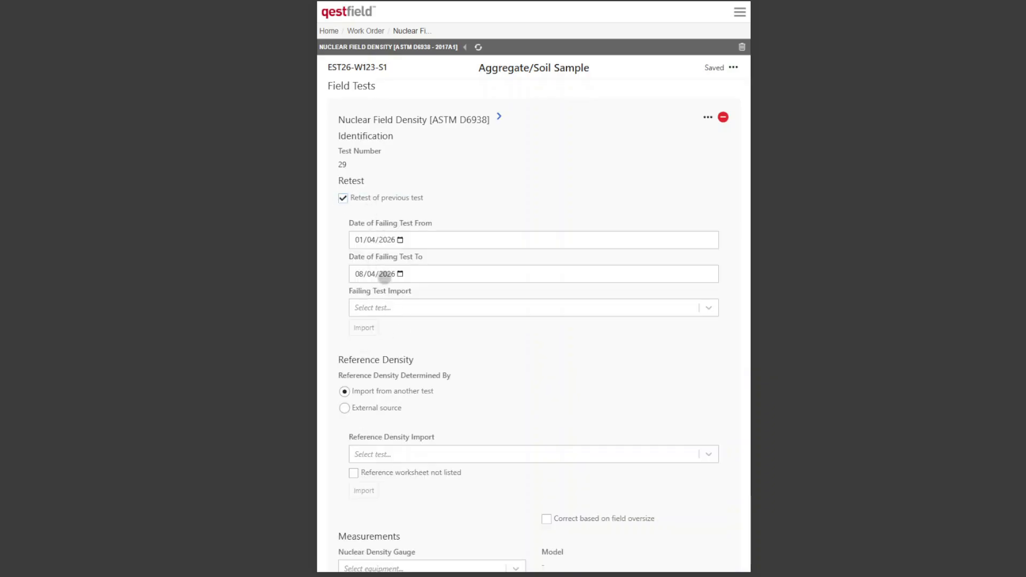
click(410, 307)
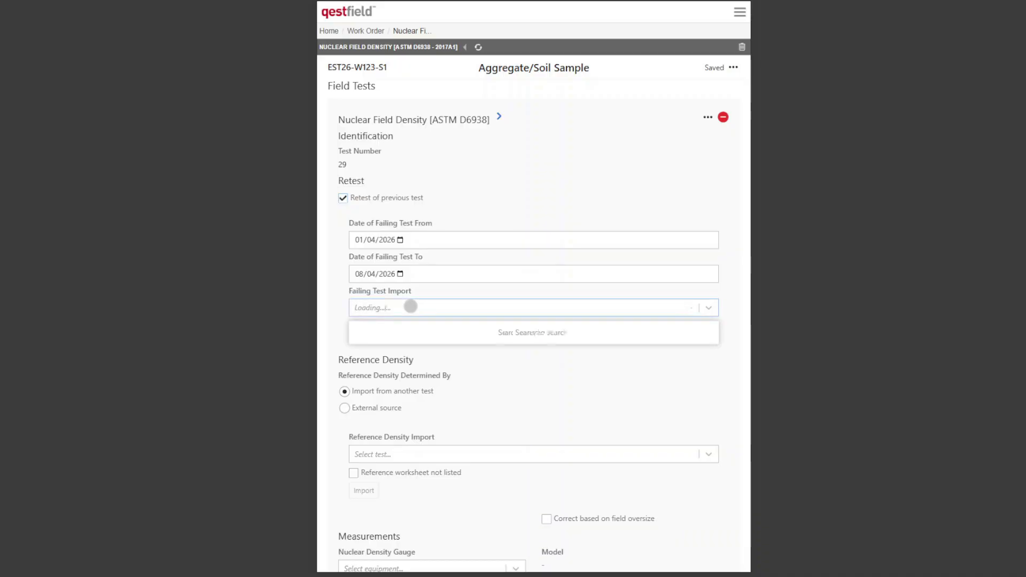
click(414, 299)
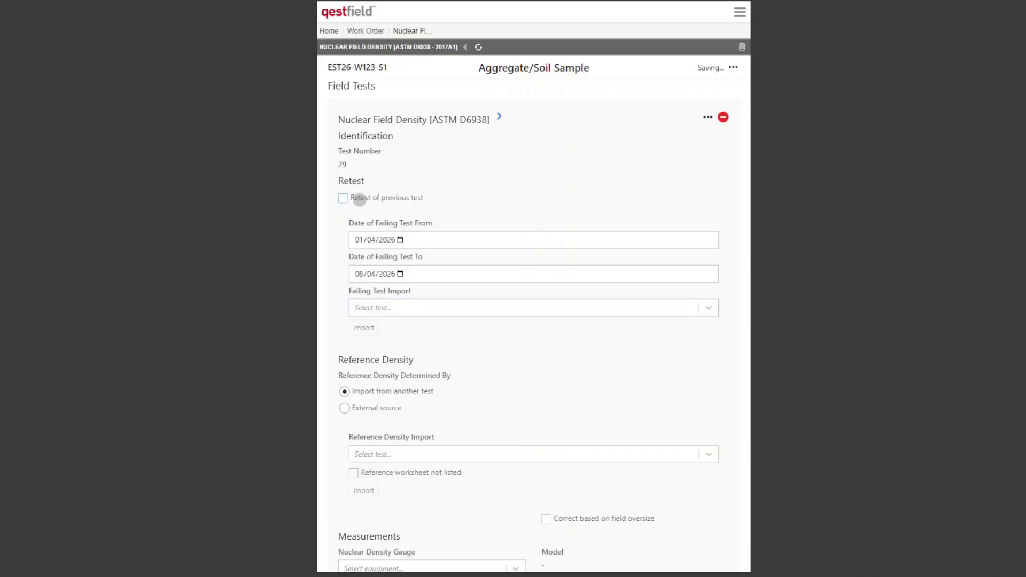
- Check the worksheet summary of Standard Proctor EST25-W79-S2 and import that test as the reference density
click(554, 312)
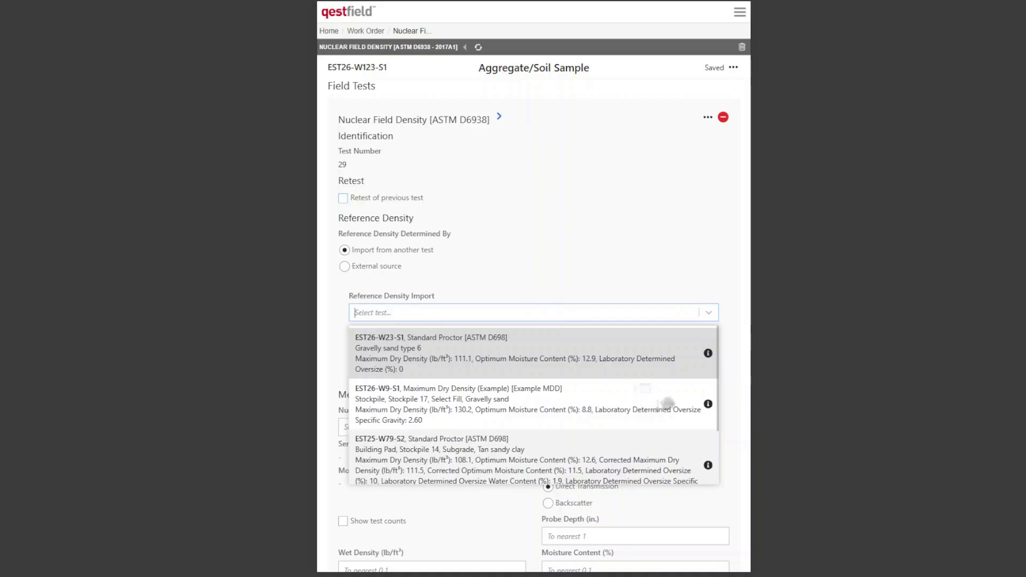
scroll(667, 404, down, 1)
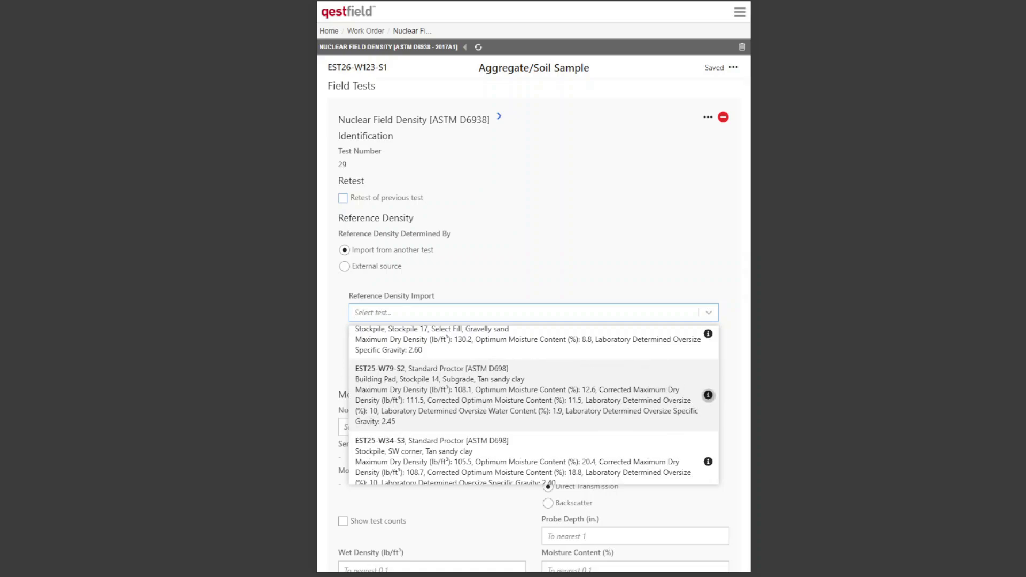
click(709, 395)
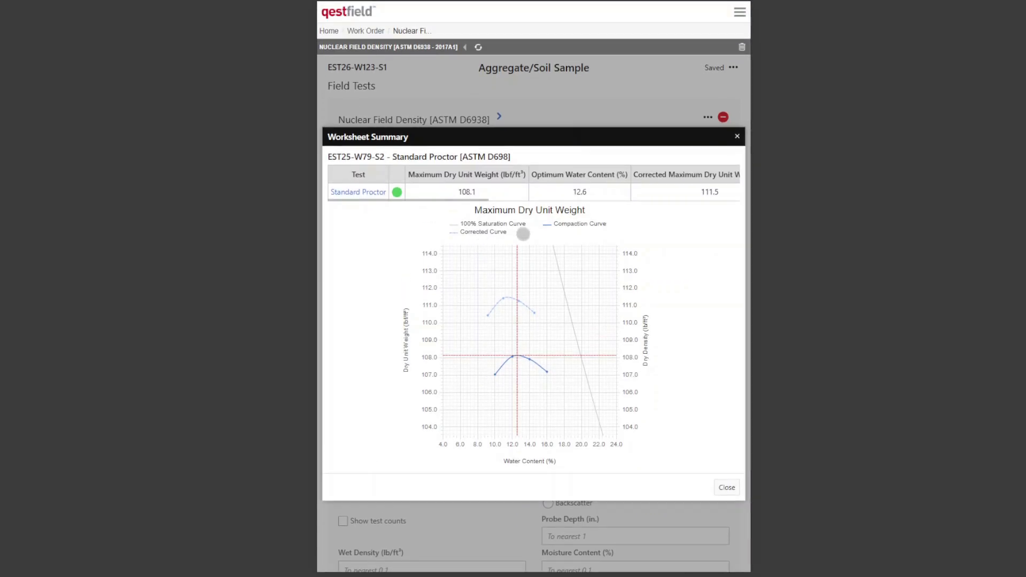
scroll(509, 198, right, 10)
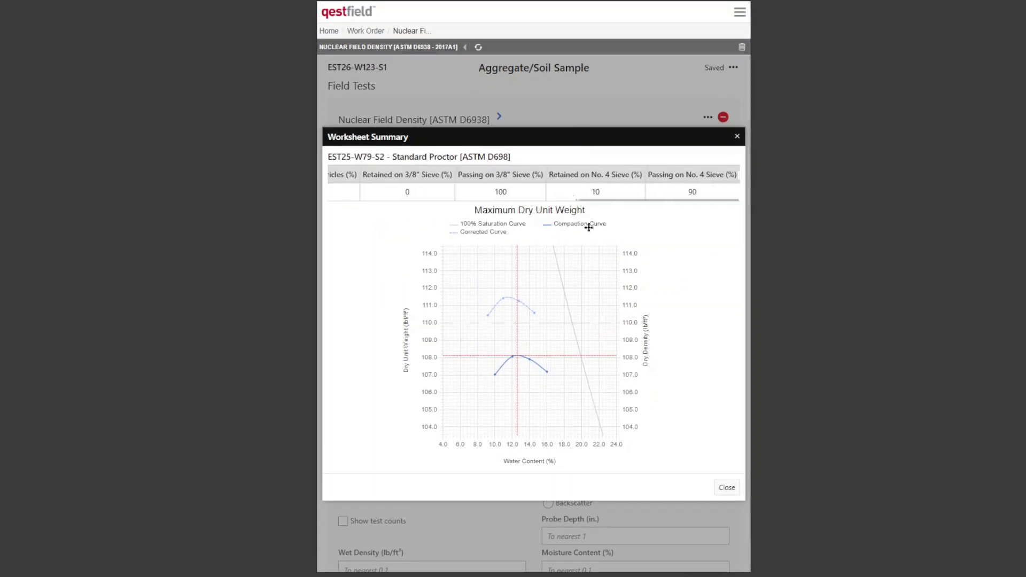
click(719, 488)
click(594, 310)
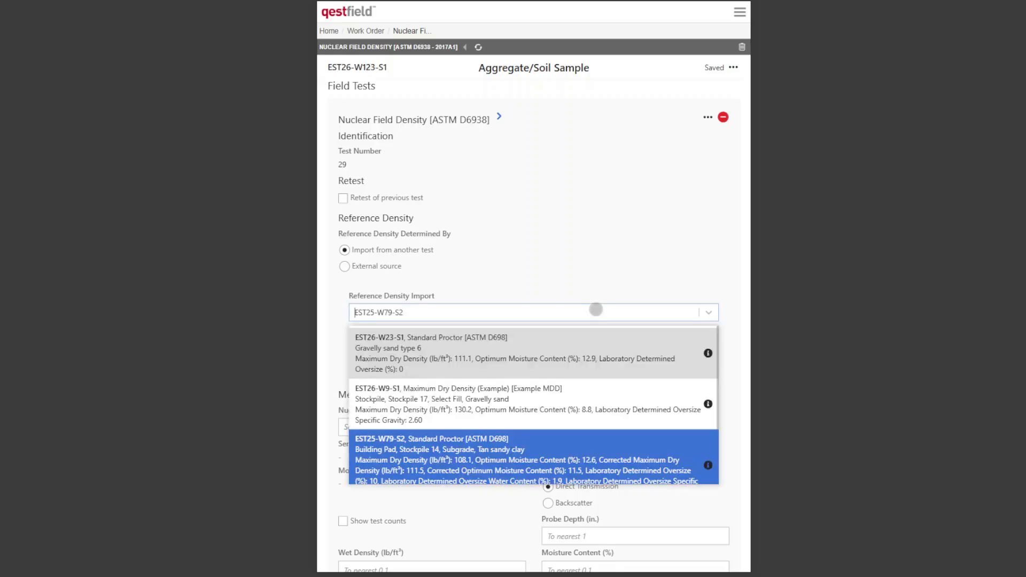
click(426, 394)
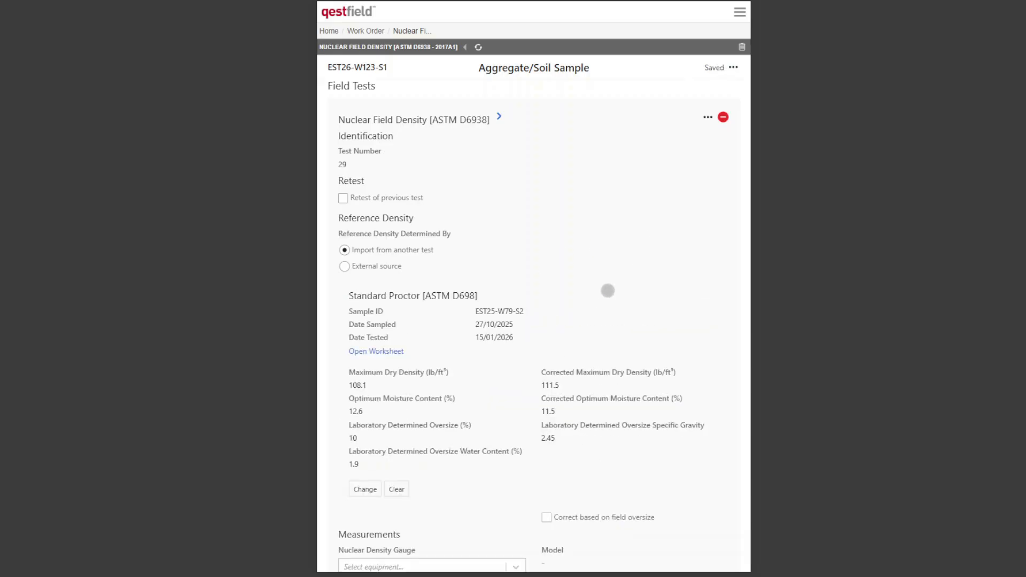
- Select nuclear density gauge 31297 and enter probe depth 8 in., wet density 124.0 lb/ft³ and moisture content 8.1%
scroll(608, 289, down, 1)
scroll(608, 288, down, 6)
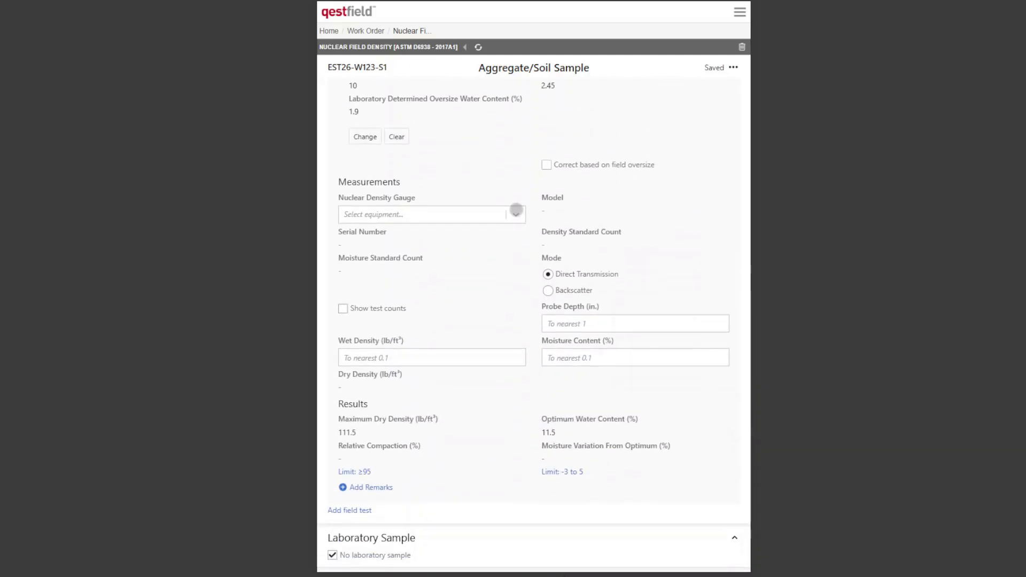
click(516, 216)
click(373, 297)
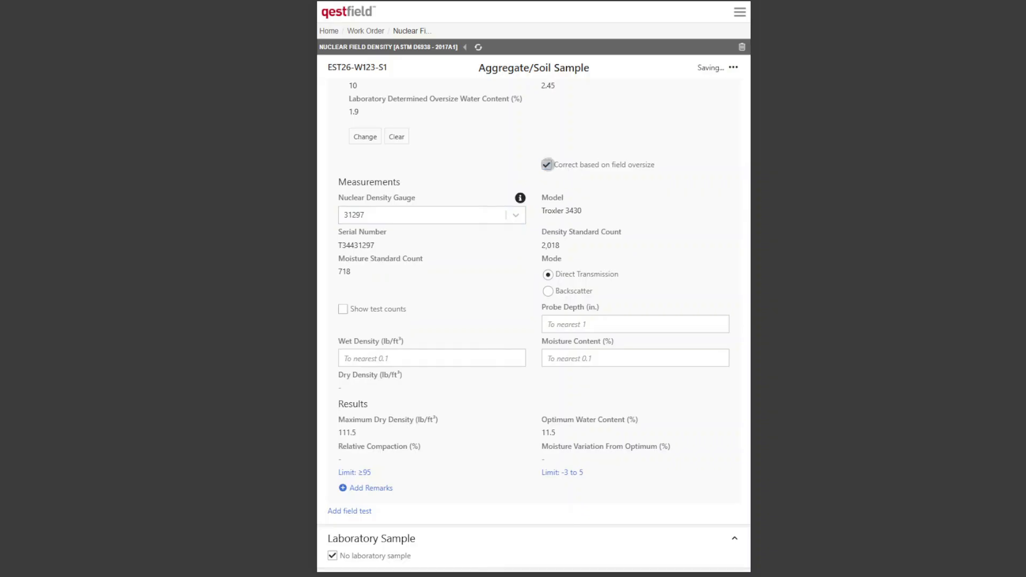
click(546, 164)
click(610, 324)
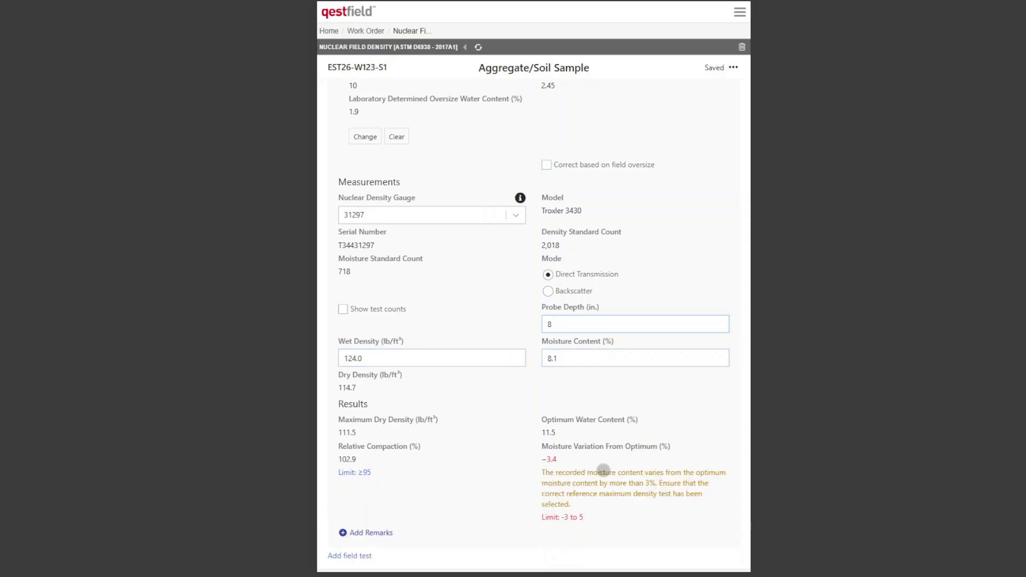
- Set the moisture content of the nuclear field density test to 10.0%
scroll(653, 470, down, 2)
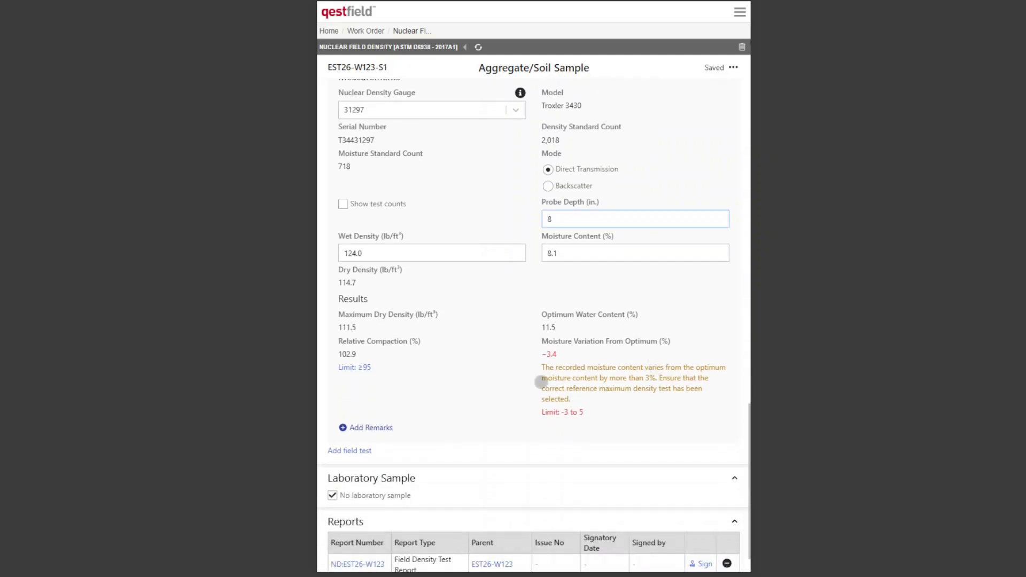
click(595, 251)
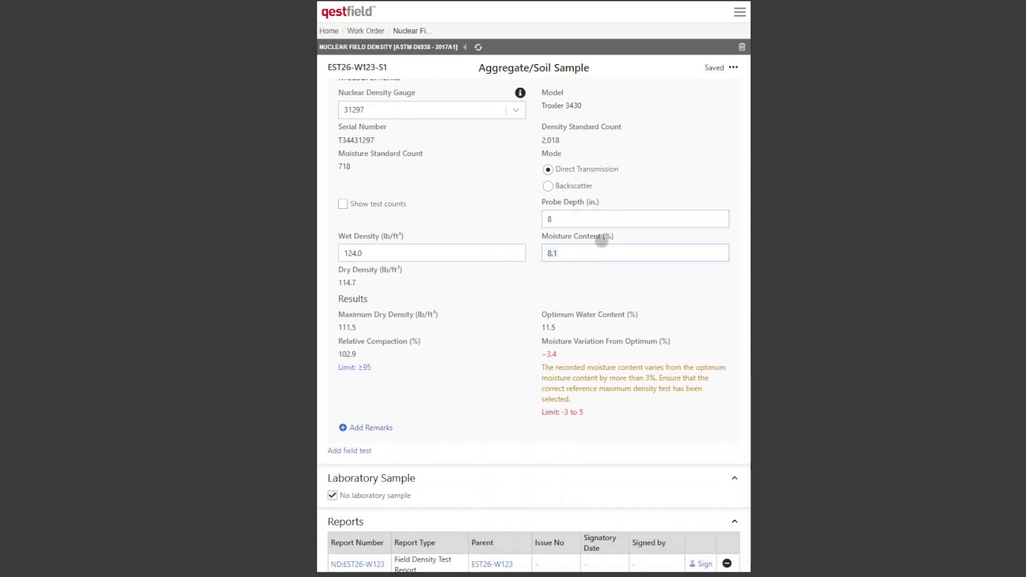
key(Tab)
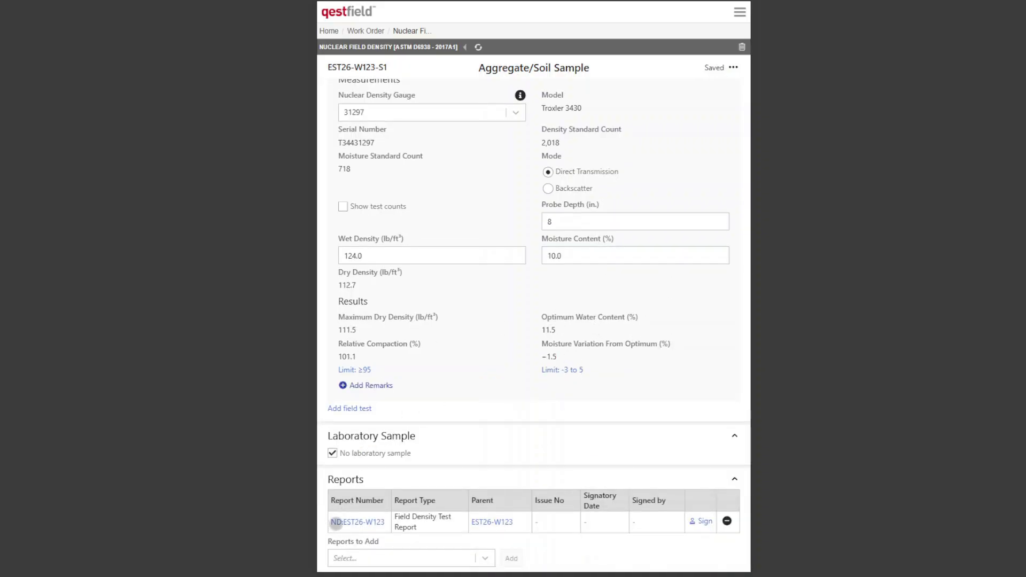
- Open the Field Density Test Report linked to the sample, preview its printed page, and return to the sample
click(365, 522)
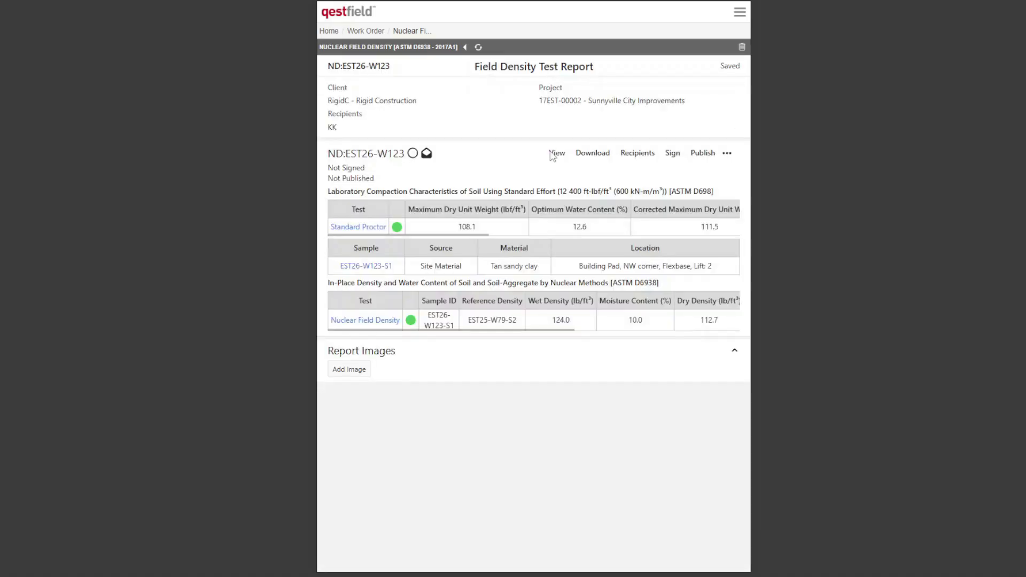
click(555, 153)
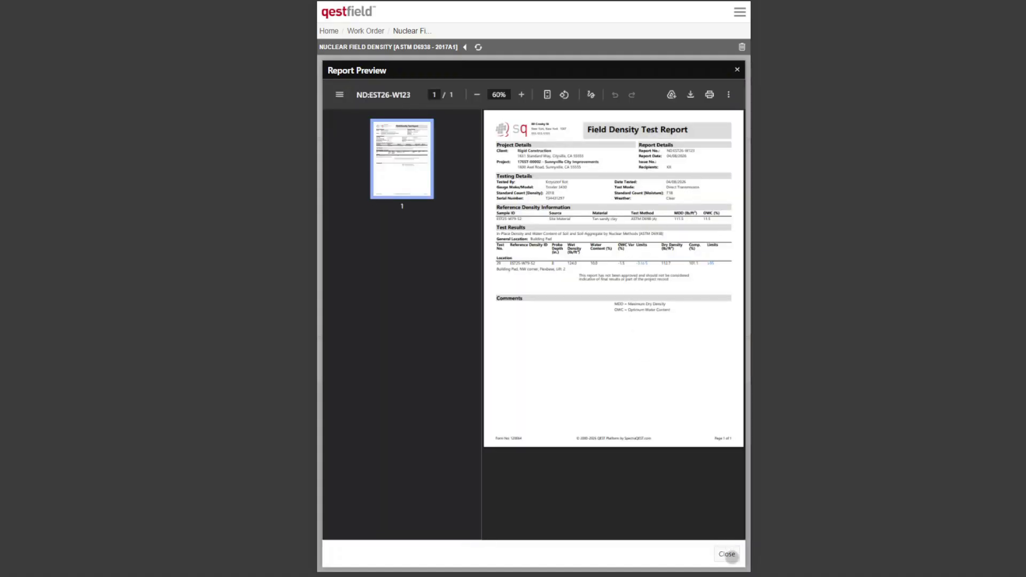
click(727, 553)
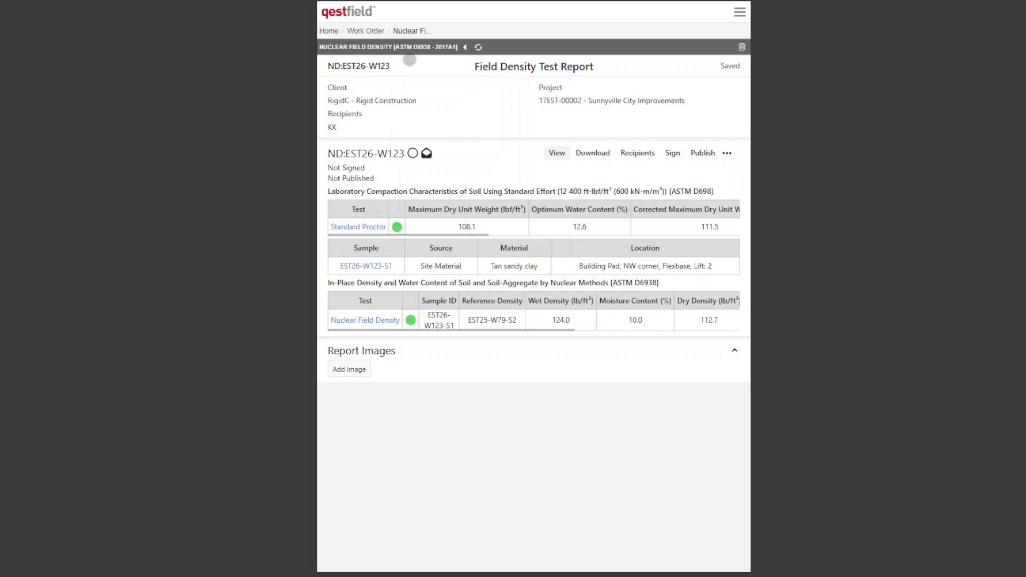
click(465, 47)
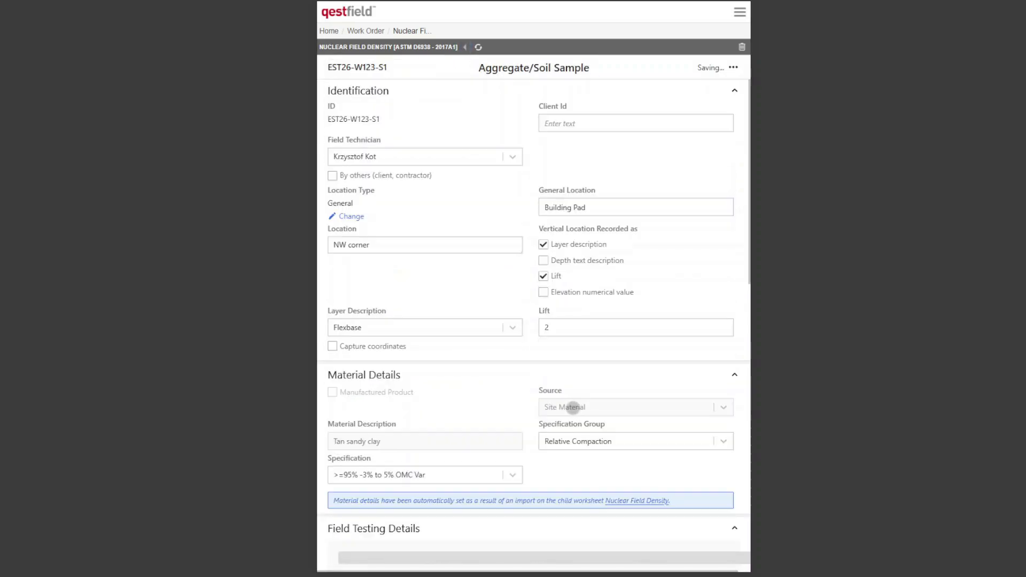
- Add another nuclear field density sample from the end of the completed worksheet
scroll(590, 410, down, 8)
scroll(594, 342, down, 10)
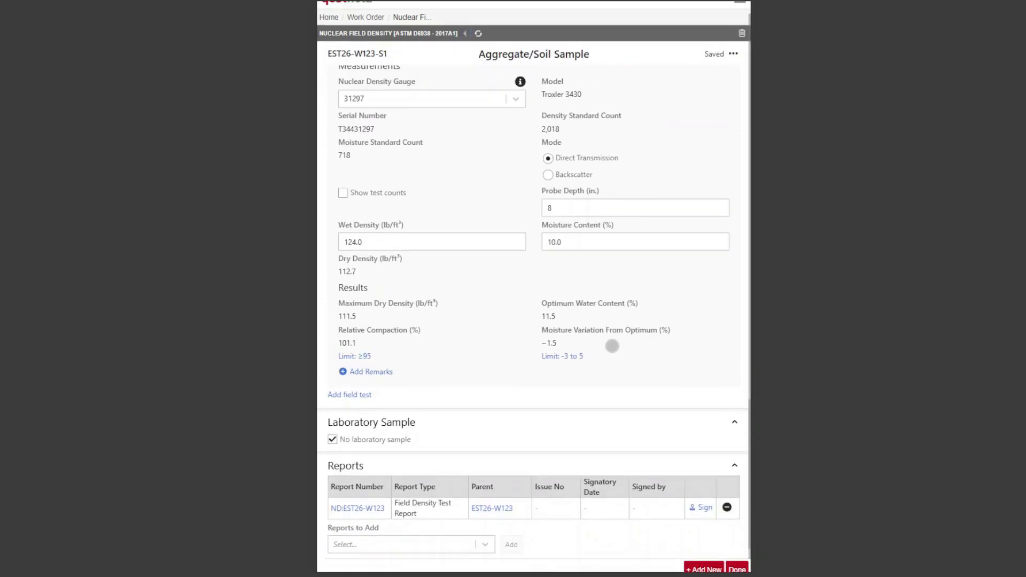
click(697, 548)
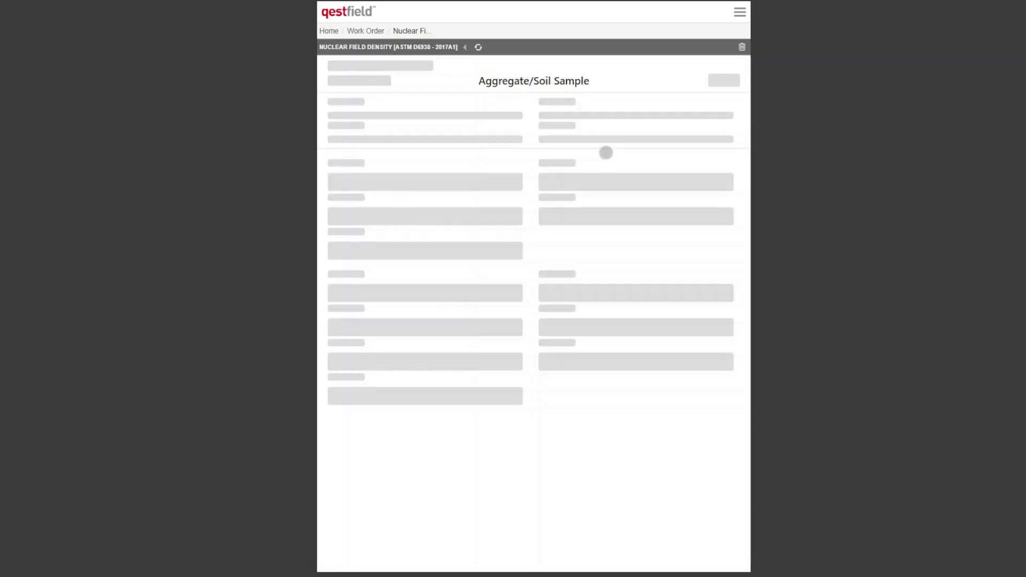
- Set the new sample's location to SW corner, and enter wet density 126.8 lb/ft³ and moisture content 12.0%
click(444, 241)
text(SW corne)
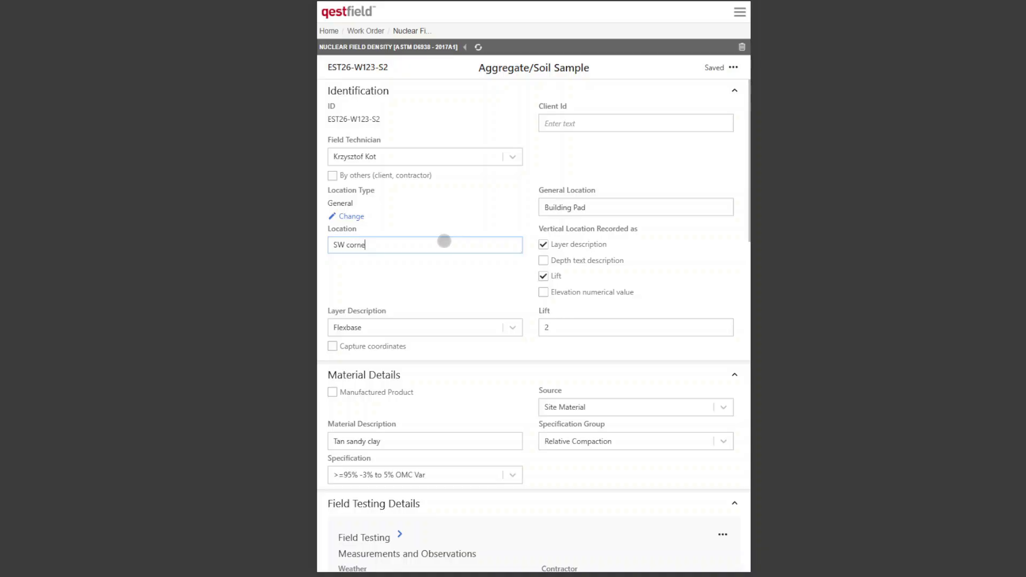
drag(586, 383, 619, 164)
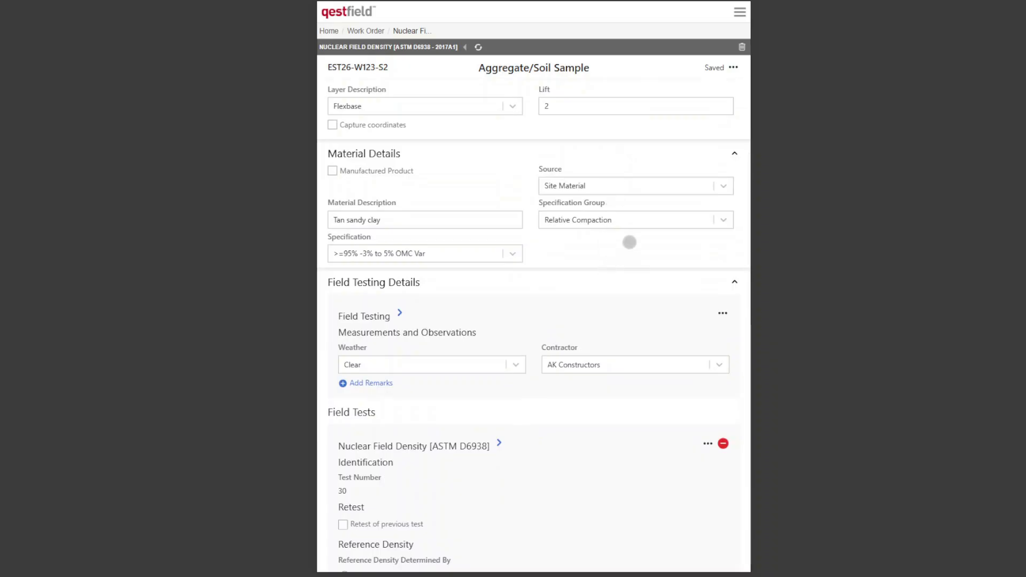
scroll(628, 493, down, 2)
drag(628, 494, 607, 226)
drag(640, 462, 467, 225)
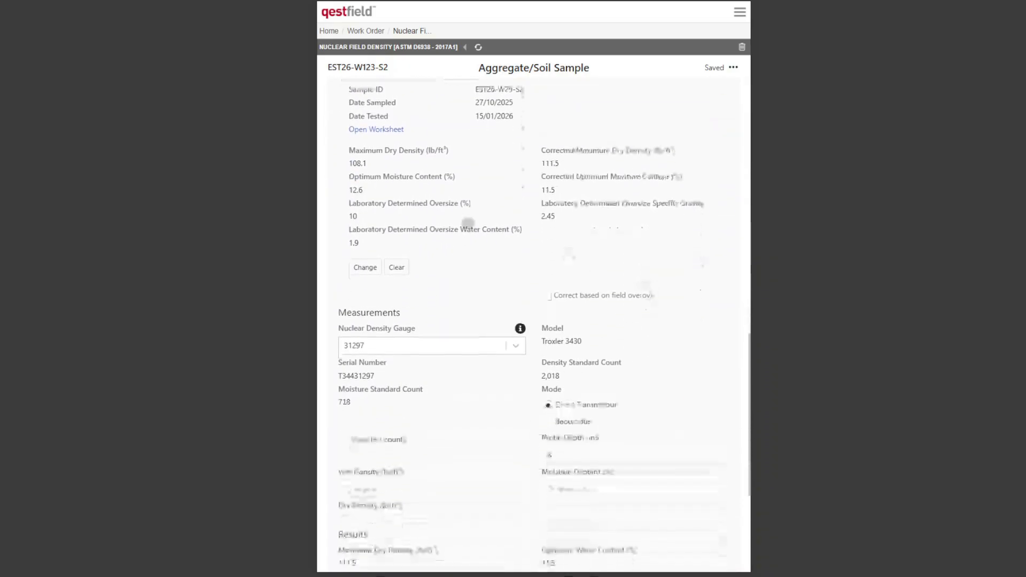
drag(680, 385, 680, 261)
click(461, 298)
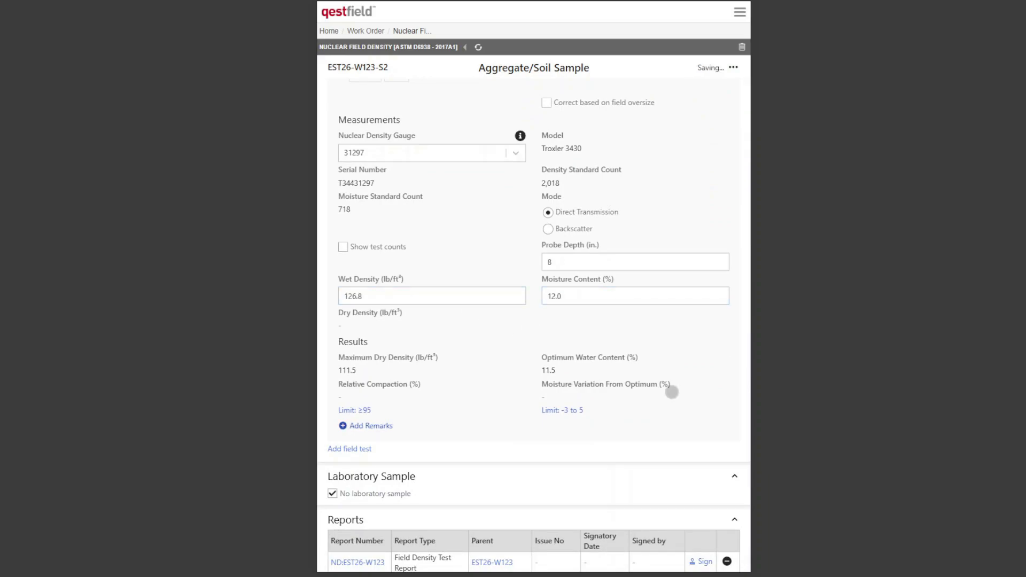
- Add an image entry under the field density test's remarks, with both caption and description set to Photo
scroll(696, 339, down, 1)
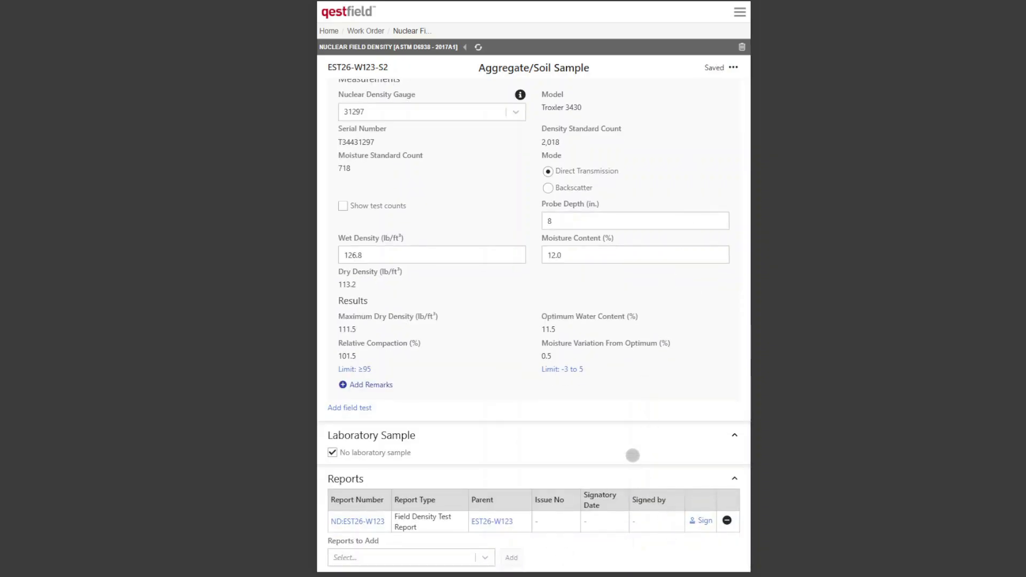
scroll(629, 465, down, 1)
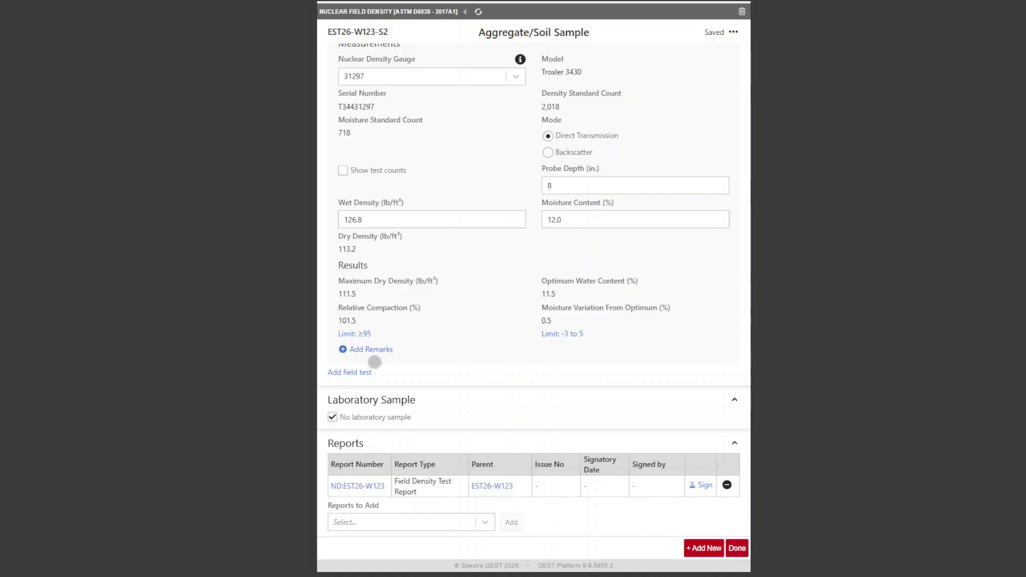
click(375, 349)
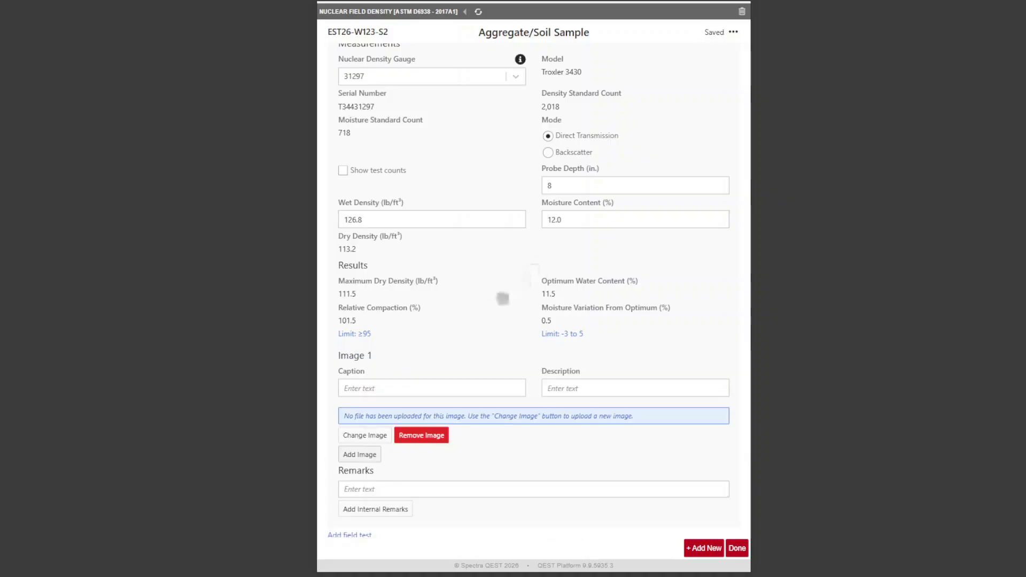
click(406, 389)
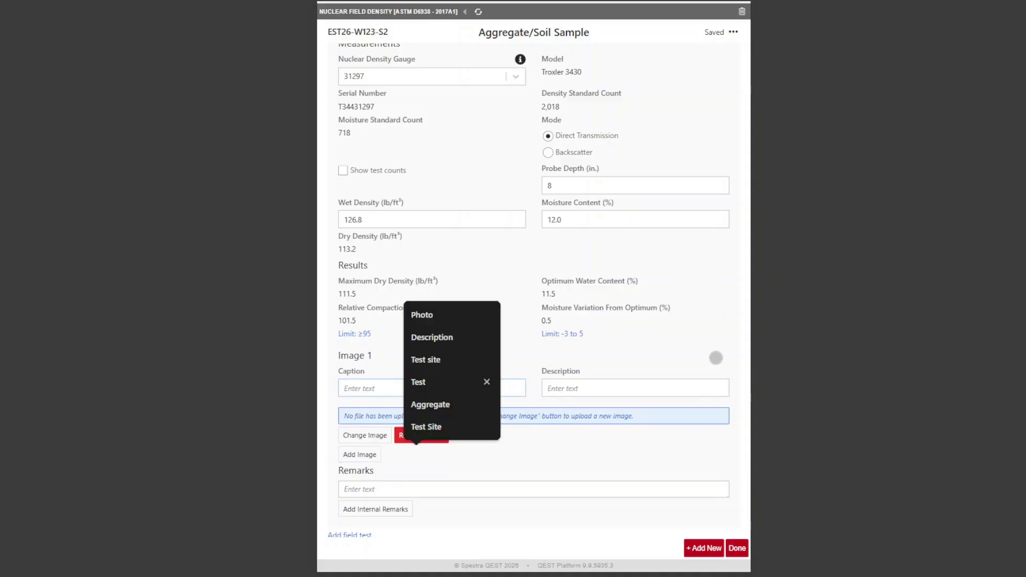
text(Photo)
key(Tab)
text(Phh)
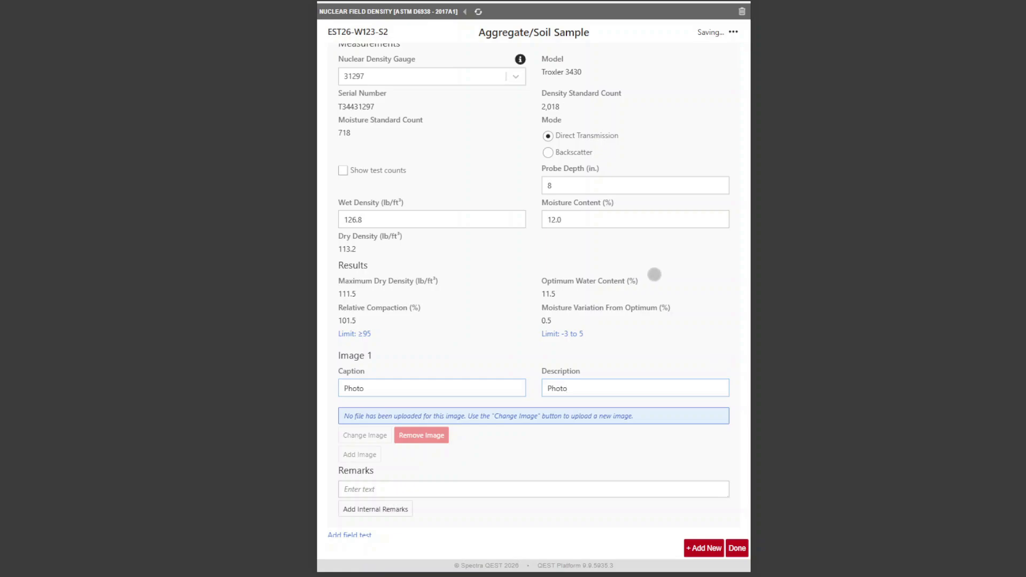
- Upload Plate Test.jpg from the pictures folder as the test's first image and save it
click(369, 437)
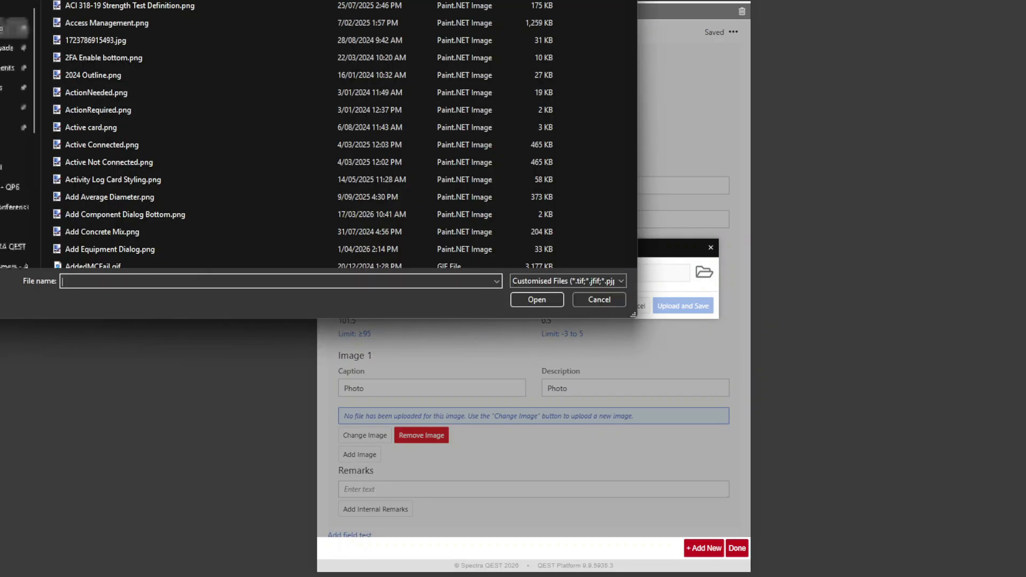
click(14, 87)
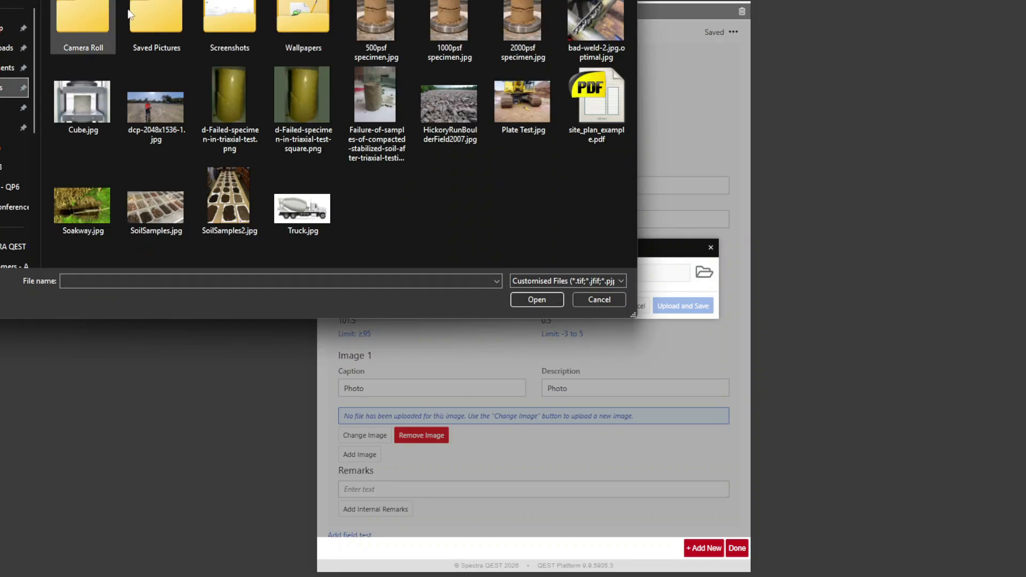
double_click(522, 102)
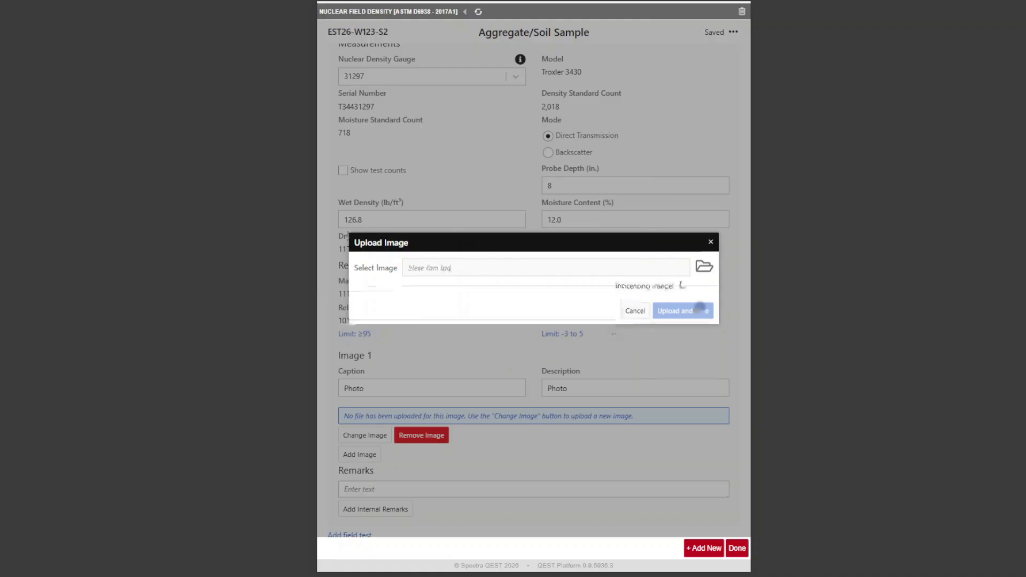
click(702, 317)
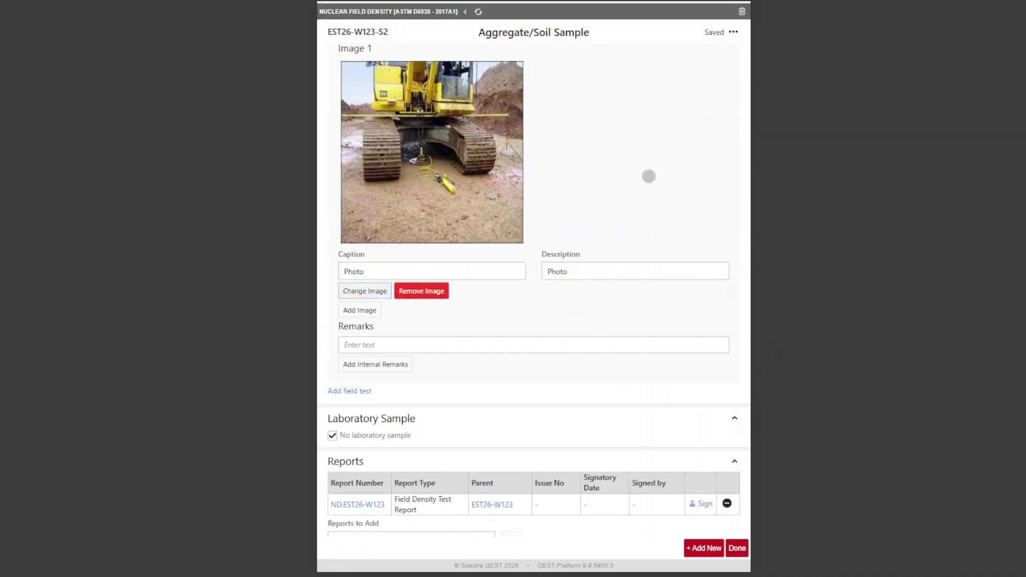
- Finish the sample worksheet and finalize the work order with its field work marked complete
drag(648, 170, 652, 104)
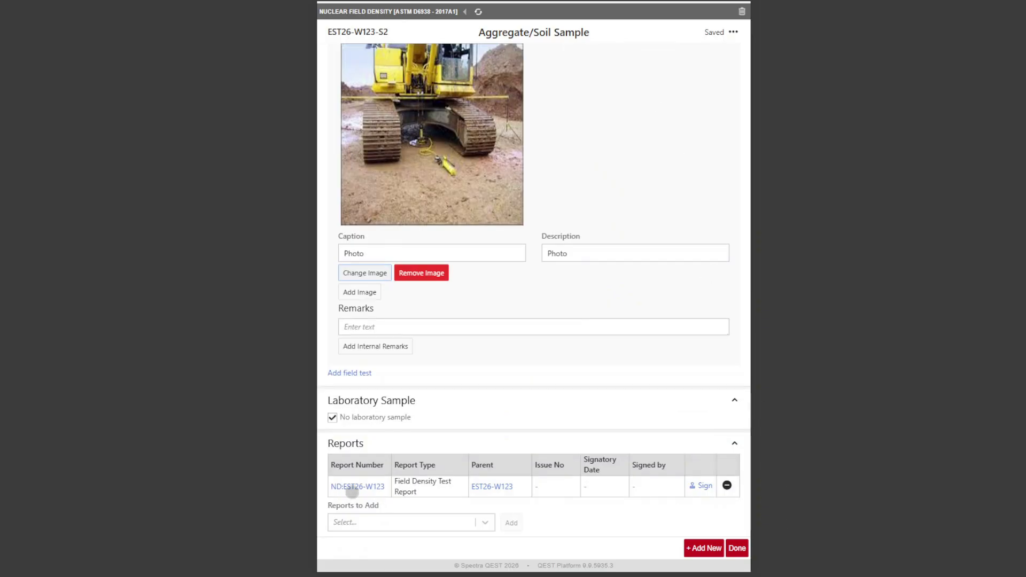
click(737, 548)
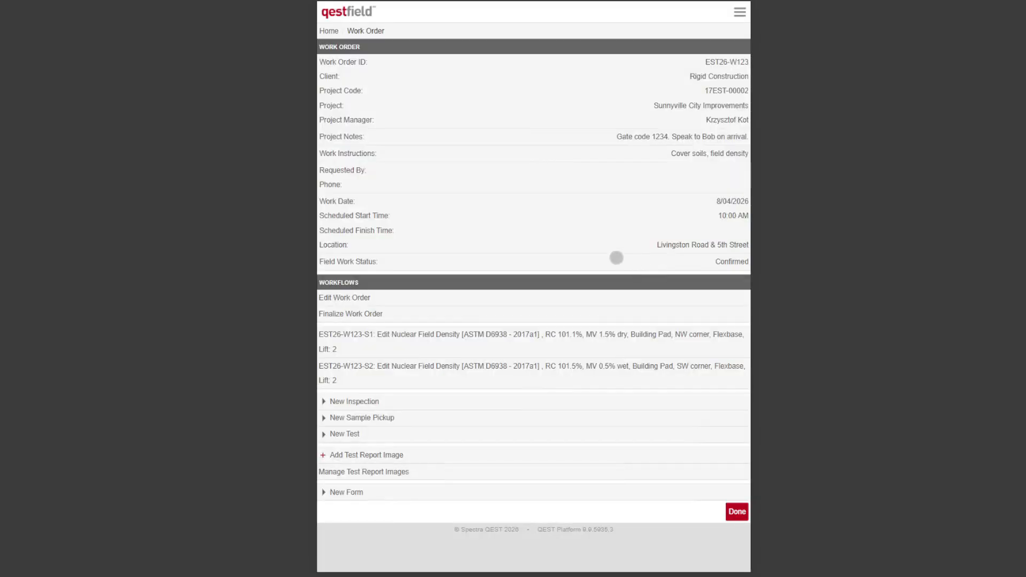
click(378, 313)
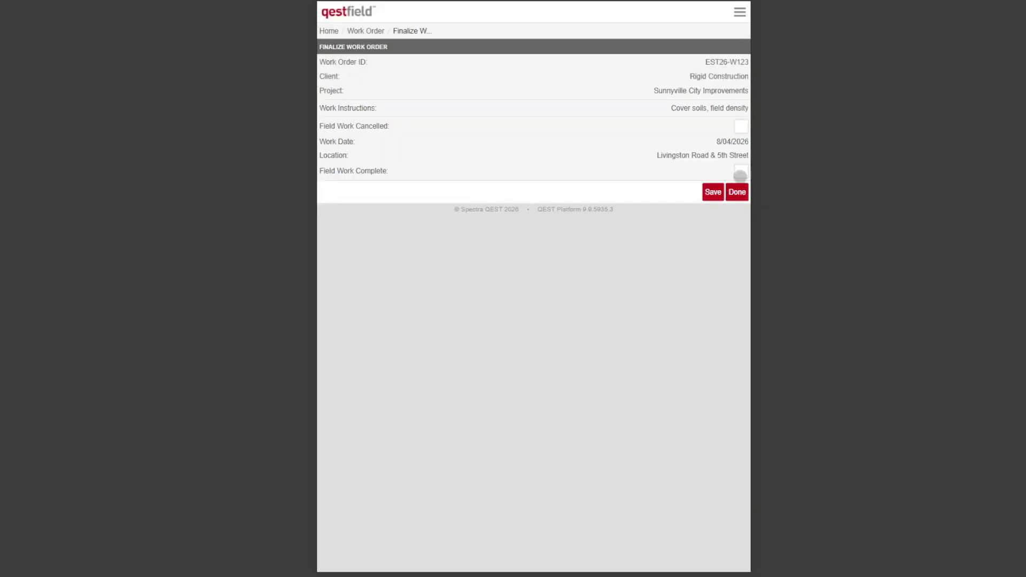
click(741, 173)
click(737, 193)
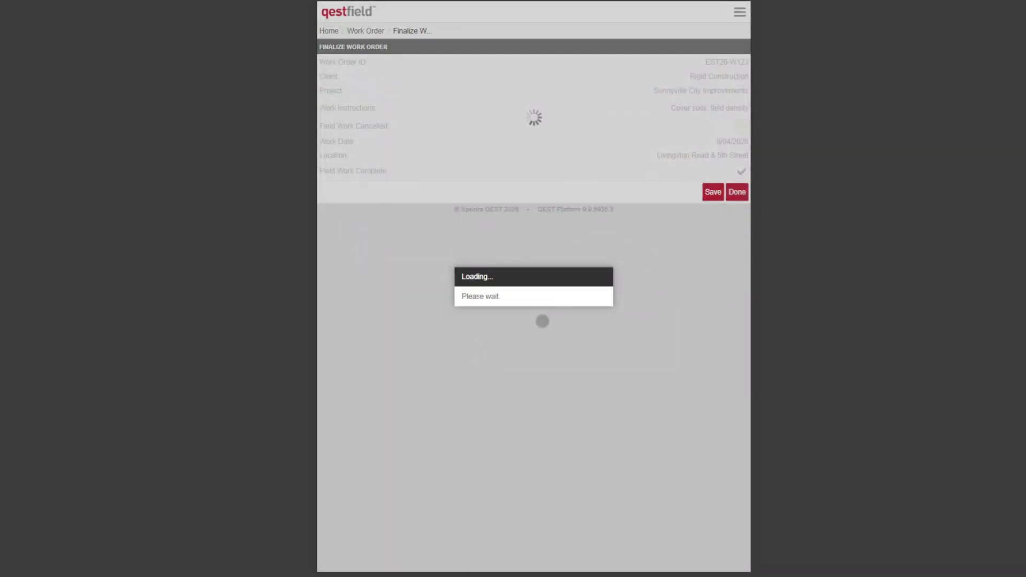